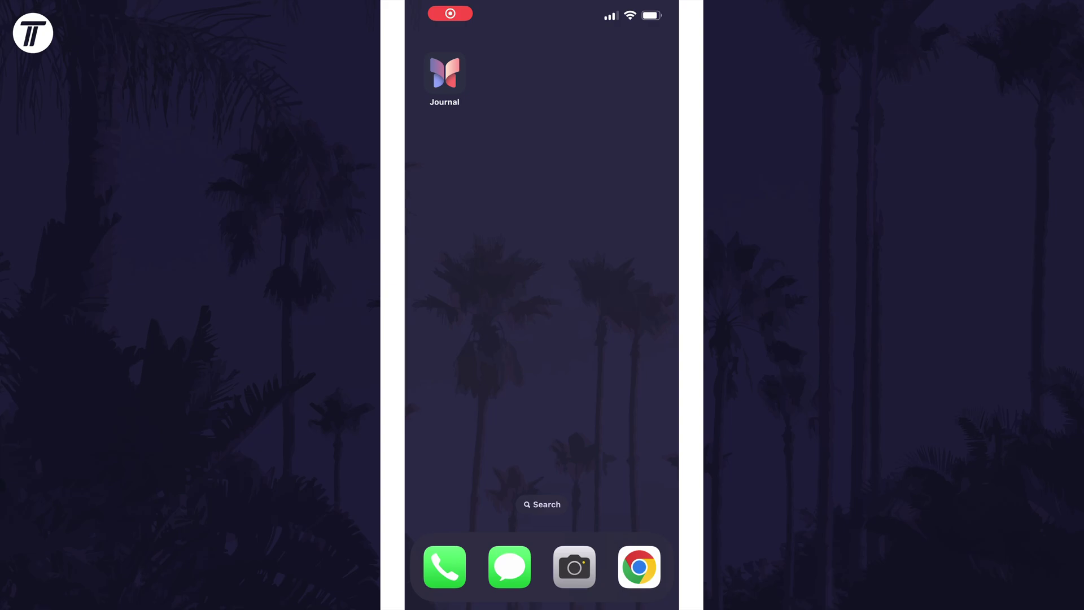
# - Launch Journal and continue past the Welcome to Journal screen
pyautogui.click(445, 75)
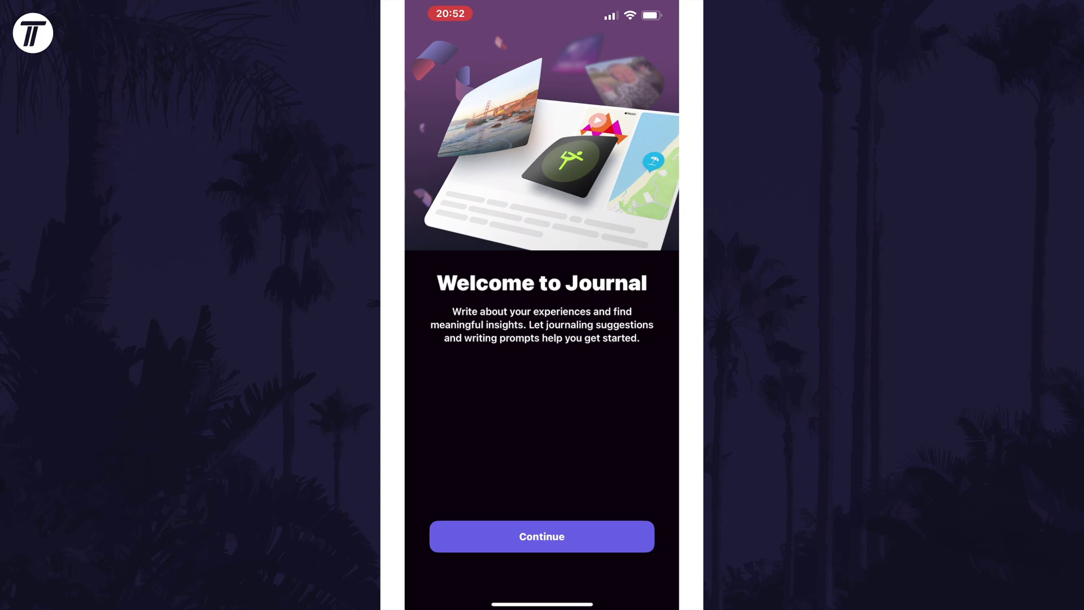
pyautogui.click(541, 536)
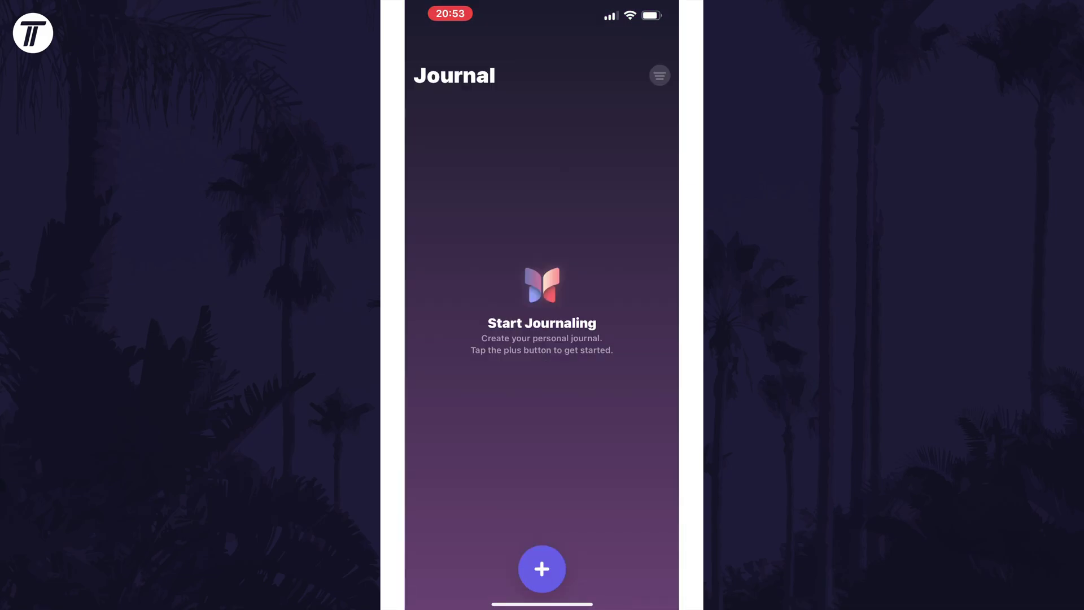
# - Start a new entry and turn on Journaling Suggestions with all five sources left enabled
pyautogui.click(542, 569)
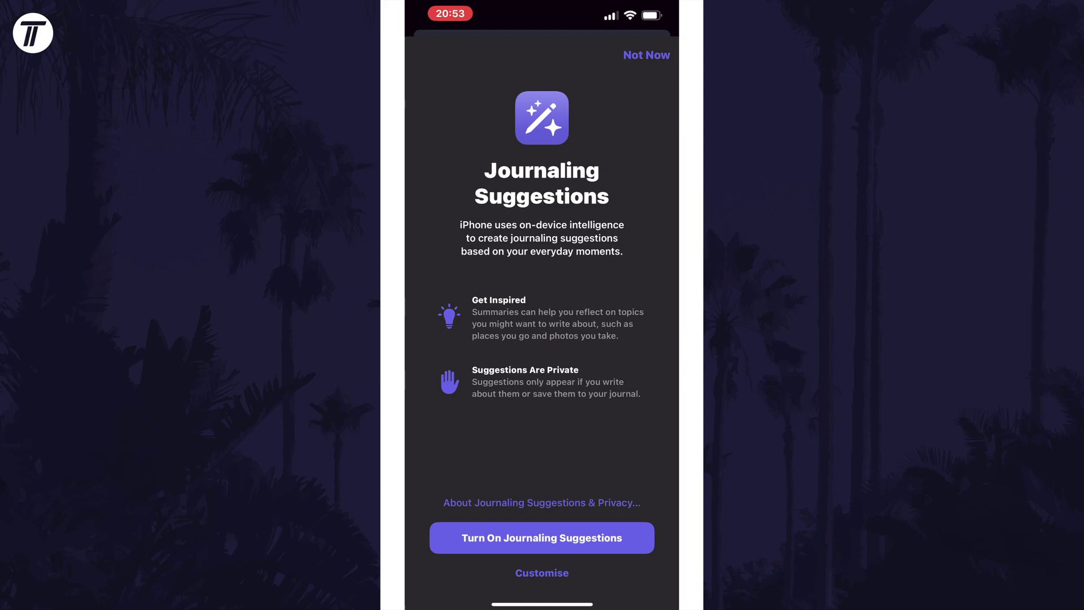
pyautogui.click(541, 572)
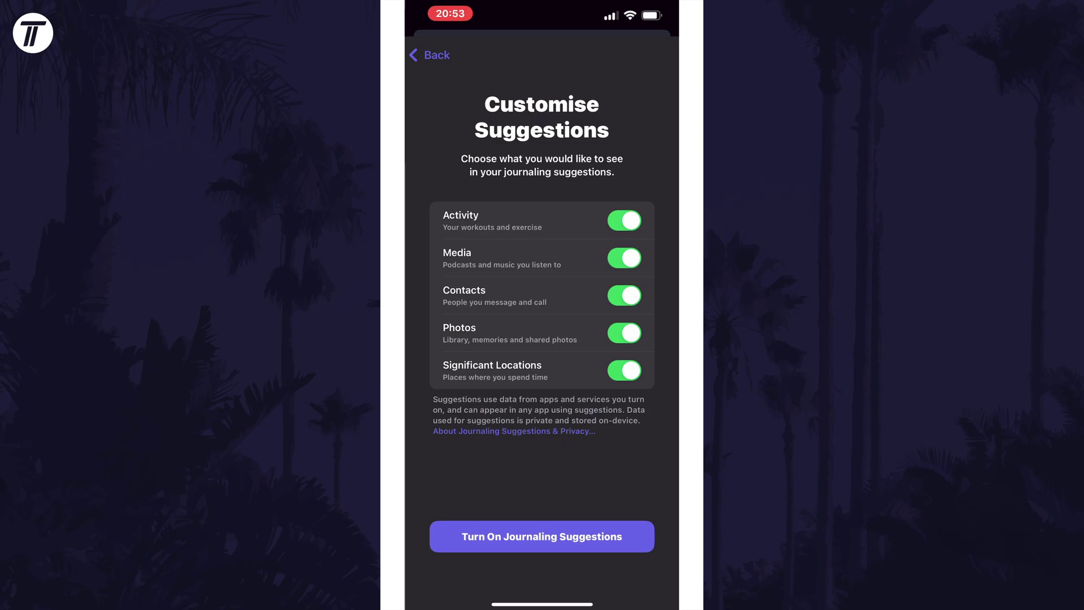
pyautogui.click(542, 536)
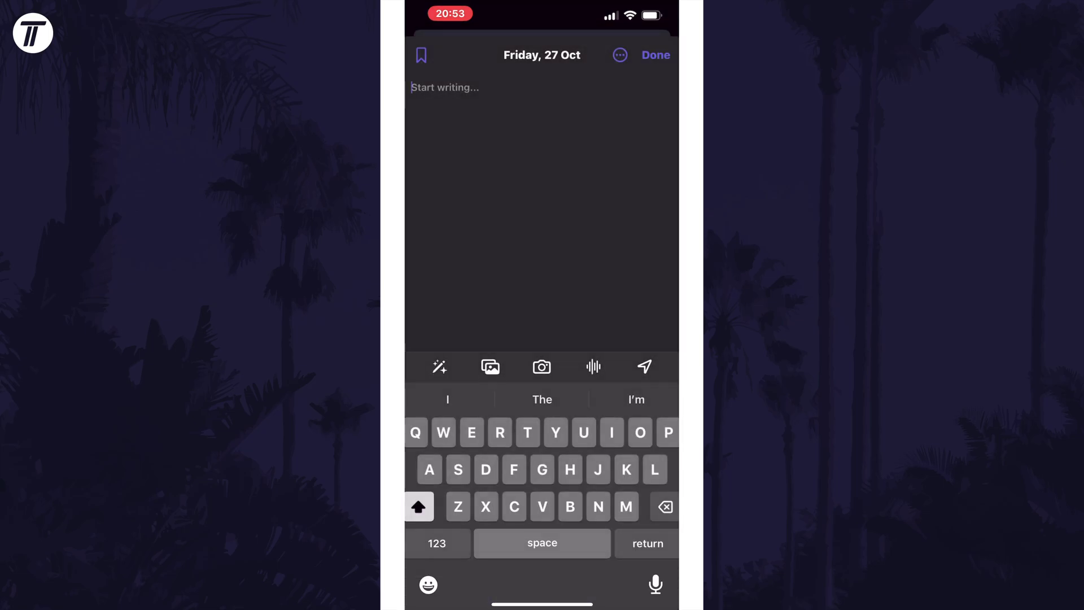
pyautogui.write('This is my journsl')
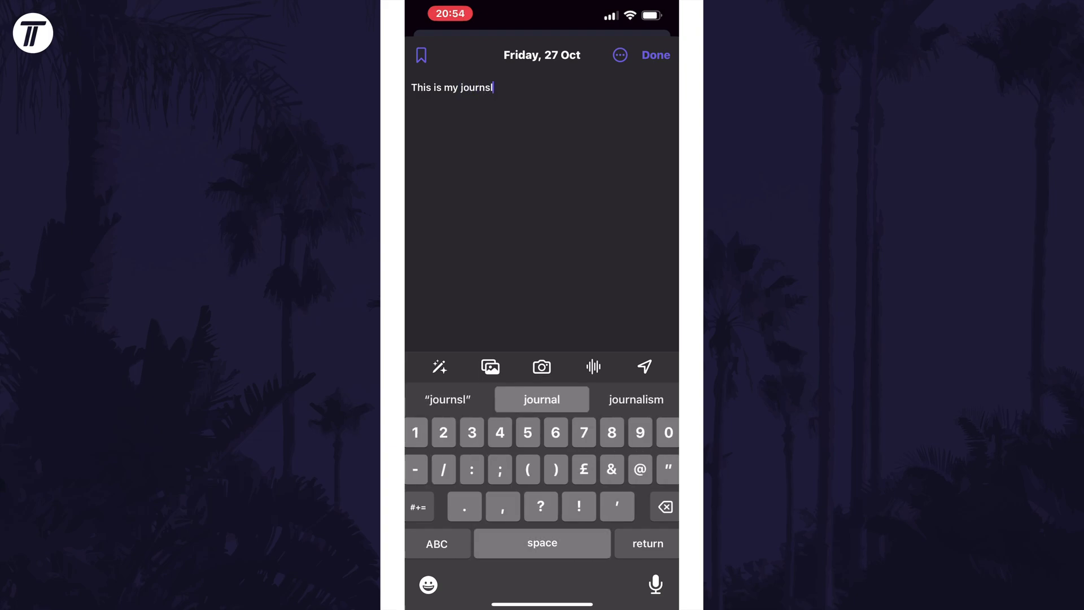
pyautogui.press('BackSpace')
pyautogui.press('BackSpace')
pyautogui.write('al, Im')
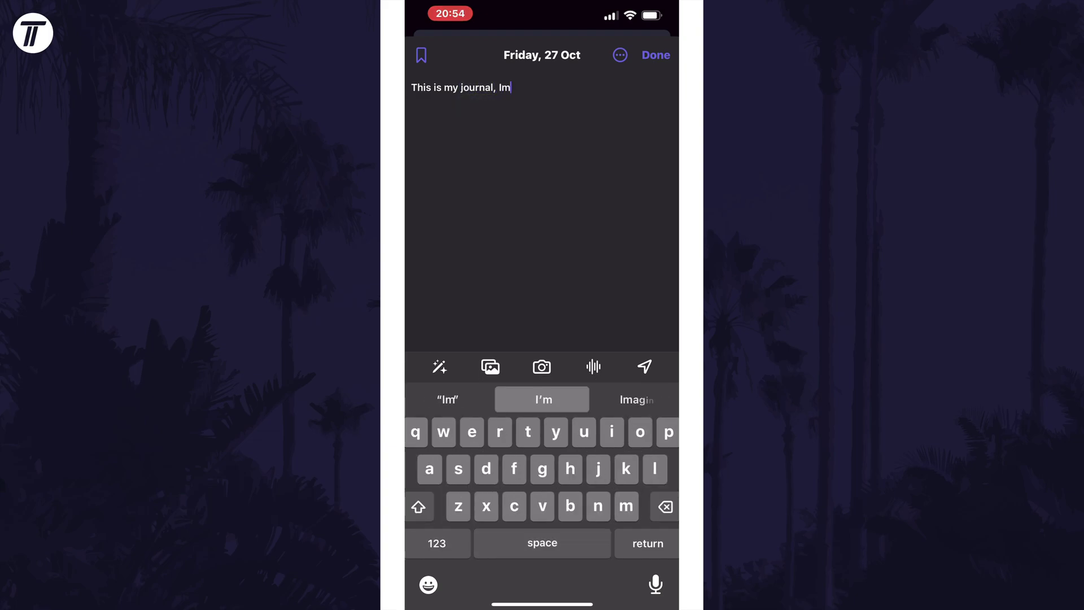
pyautogui.write(' current maki')
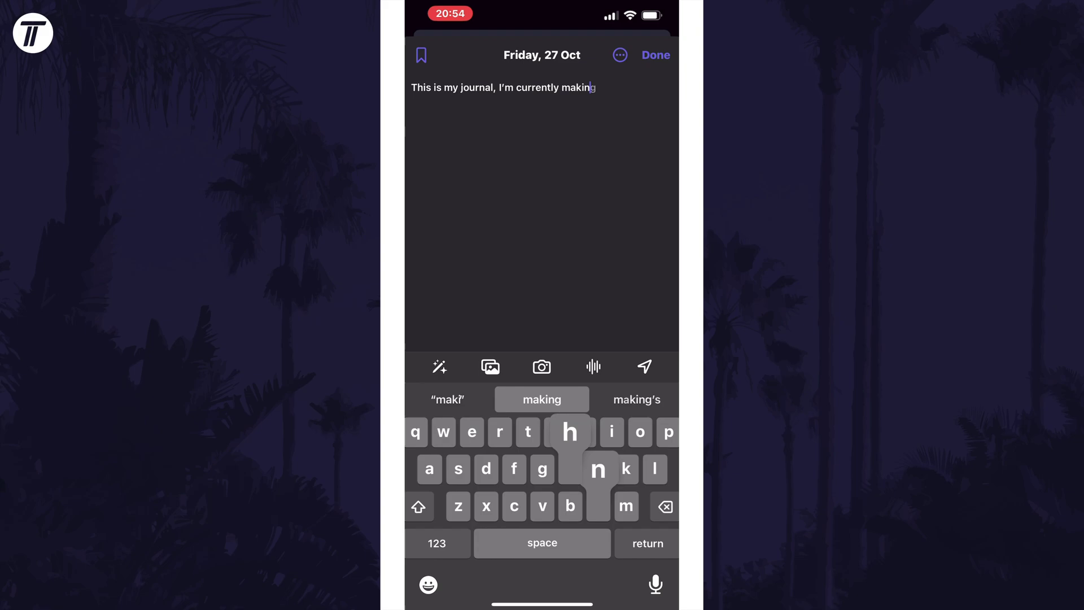
pyautogui.write('ng a video o')
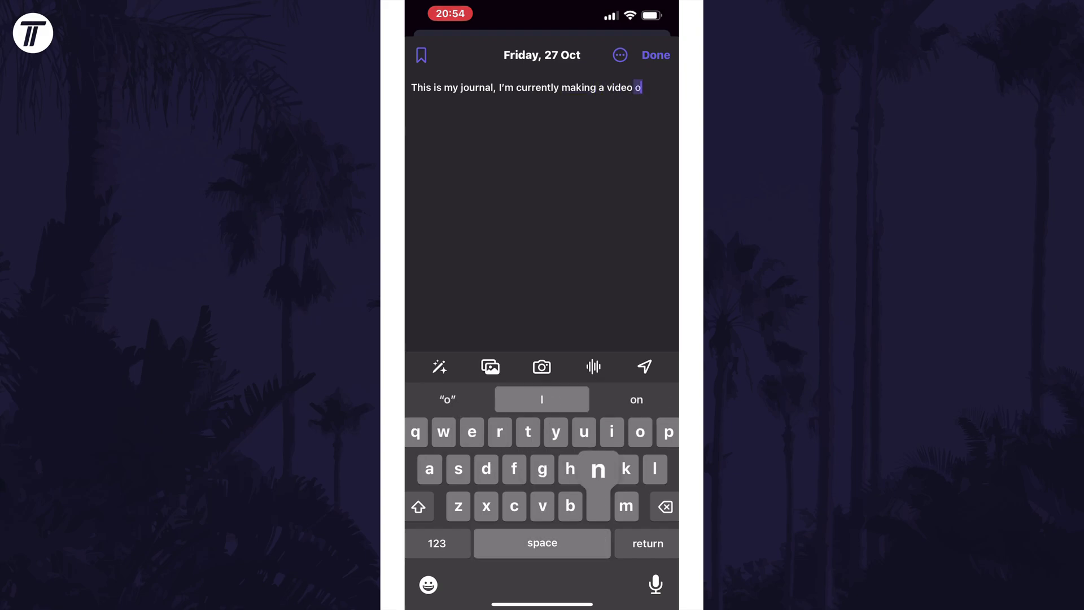
pyautogui.write('n the new journal')
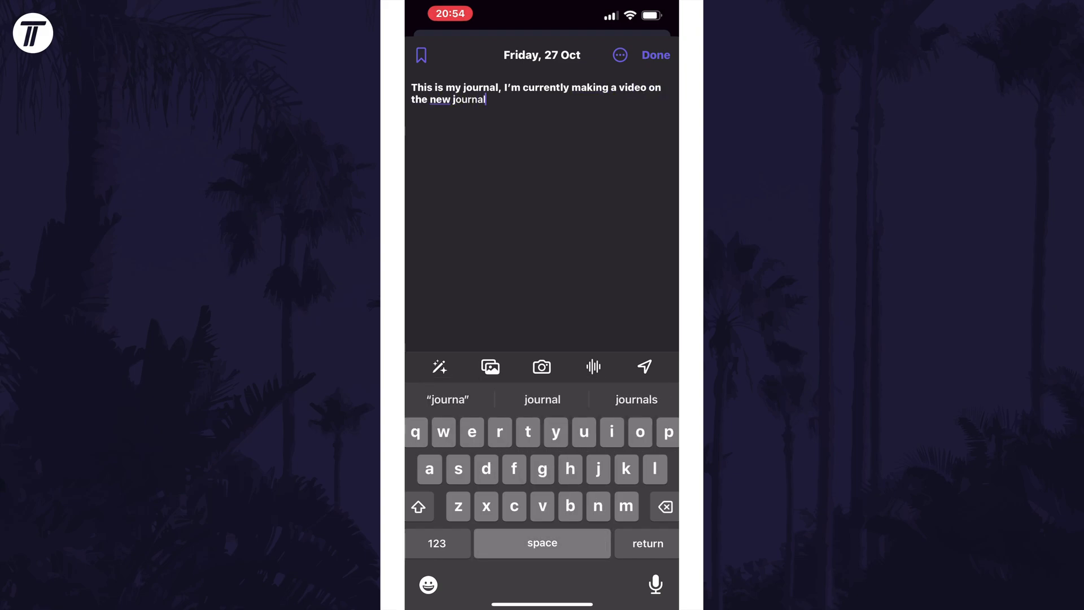
pyautogui.write(' app, in the journal app')
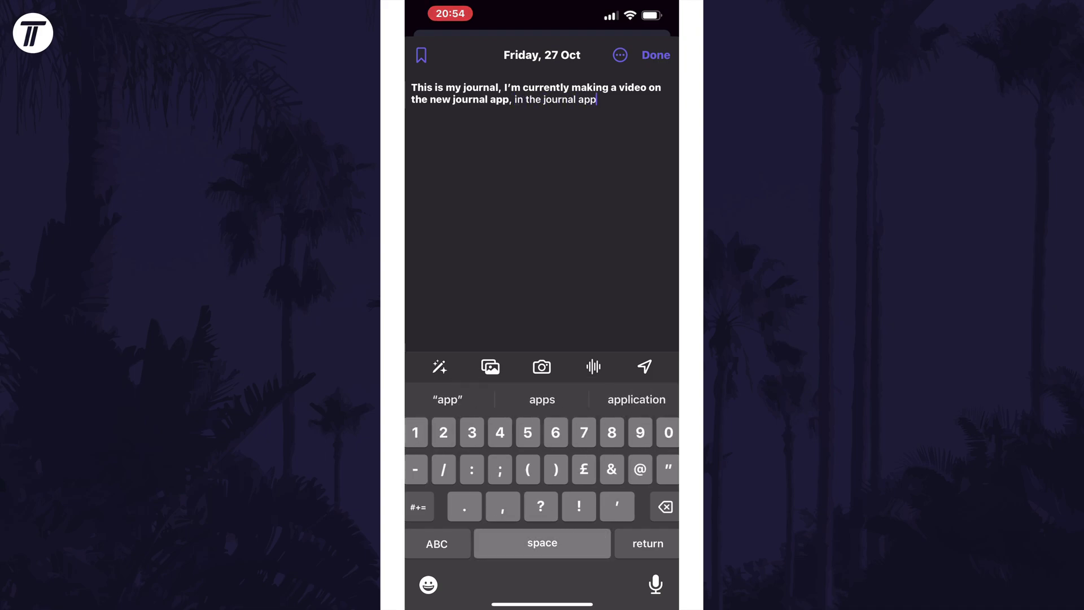
pyautogui.write('.')
# - Save the new entry about making a video on the new journal app with Done
pyautogui.click(656, 55)
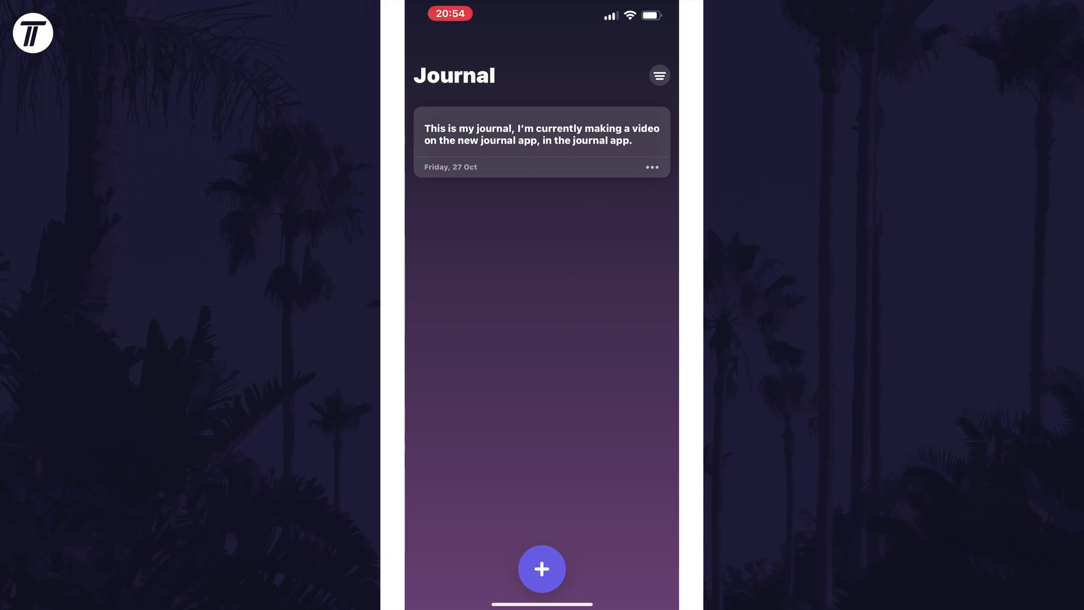
pyautogui.click(653, 167)
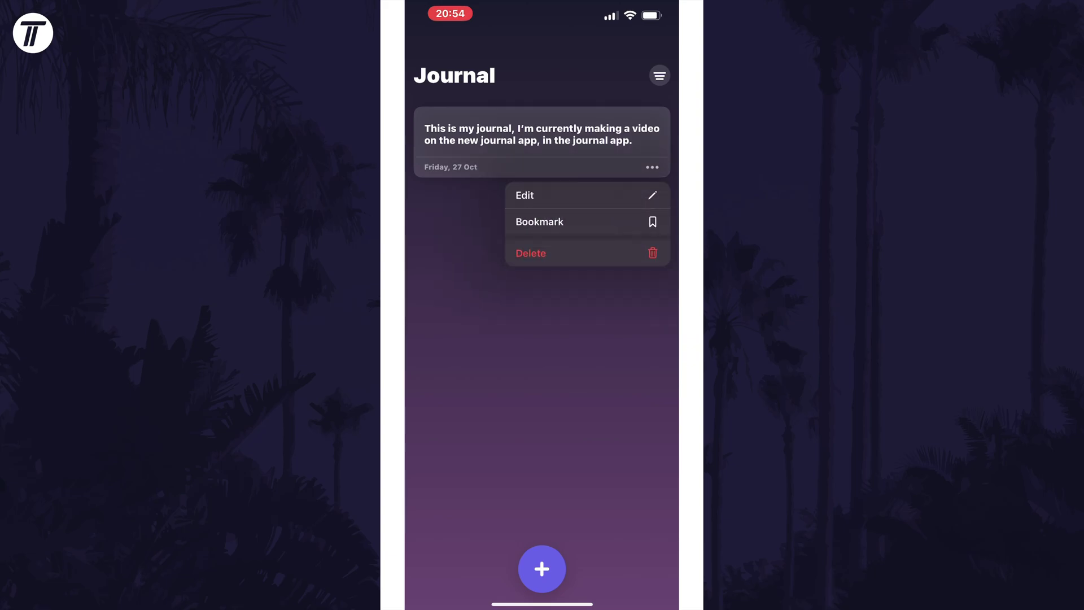
pyautogui.press('Escape')
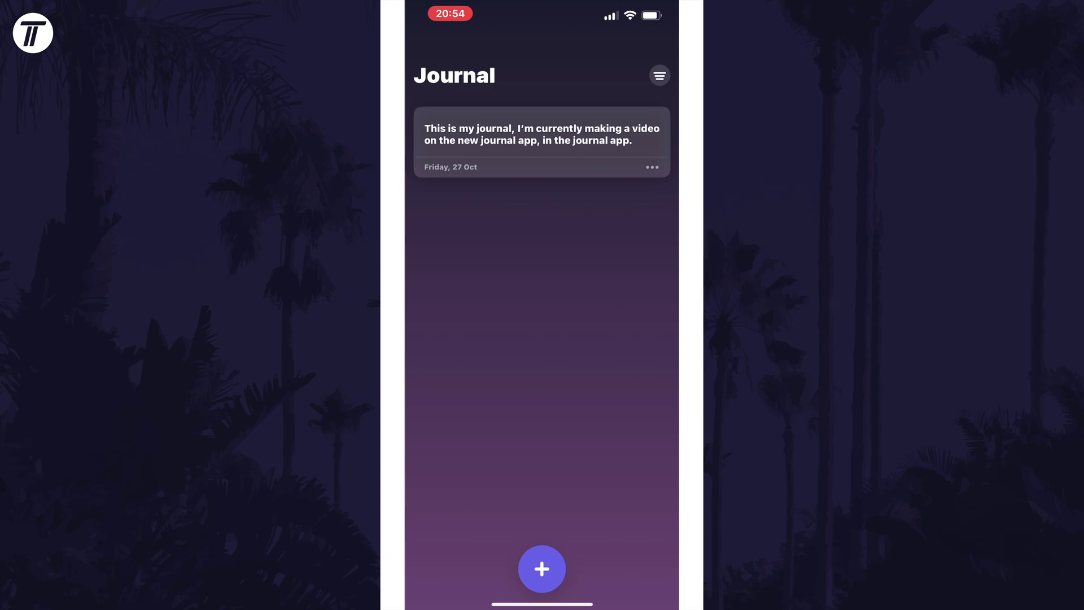
pyautogui.moveTo(593, 142)
pyautogui.mouseDown()
pyautogui.moveTo(474, 143)
pyautogui.moveTo(644, 142)
pyautogui.mouseUp()
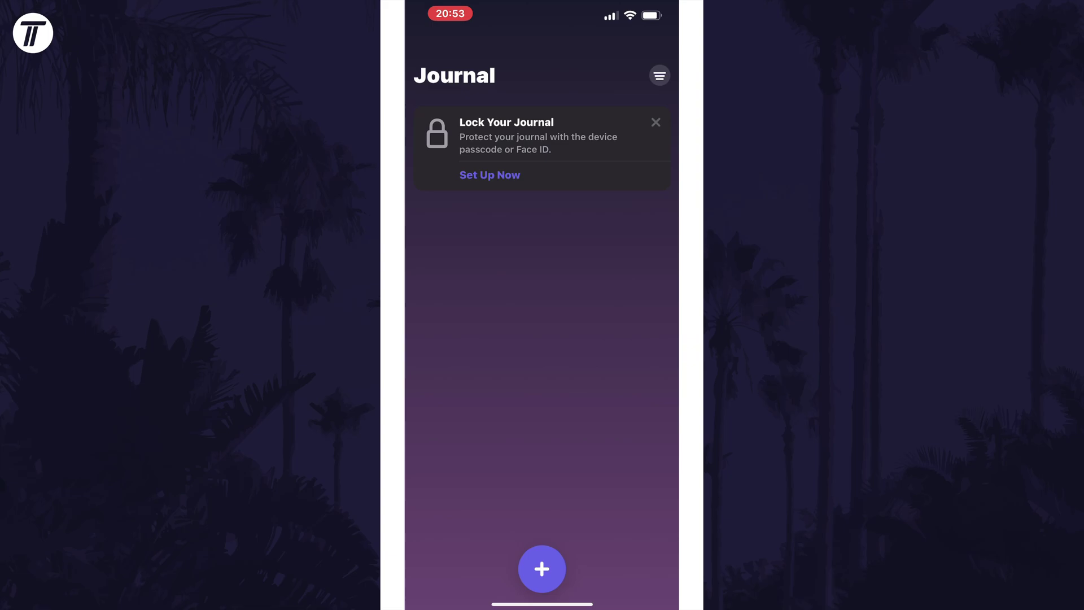
# - Turn on the journal lock from the Lock Your Journal card and allow Face ID
pyautogui.click(490, 175)
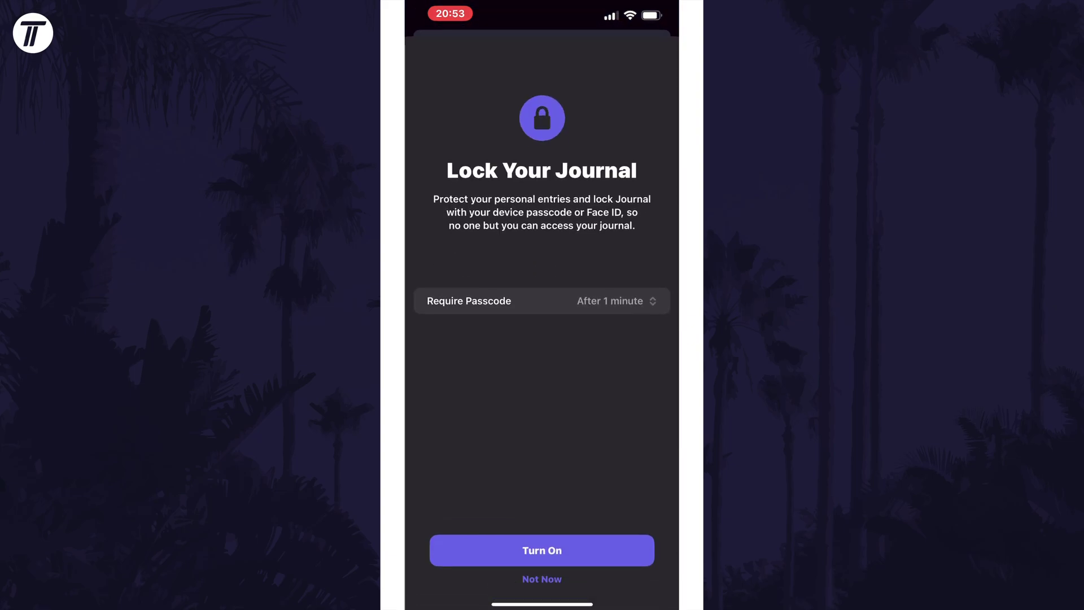
pyautogui.click(542, 550)
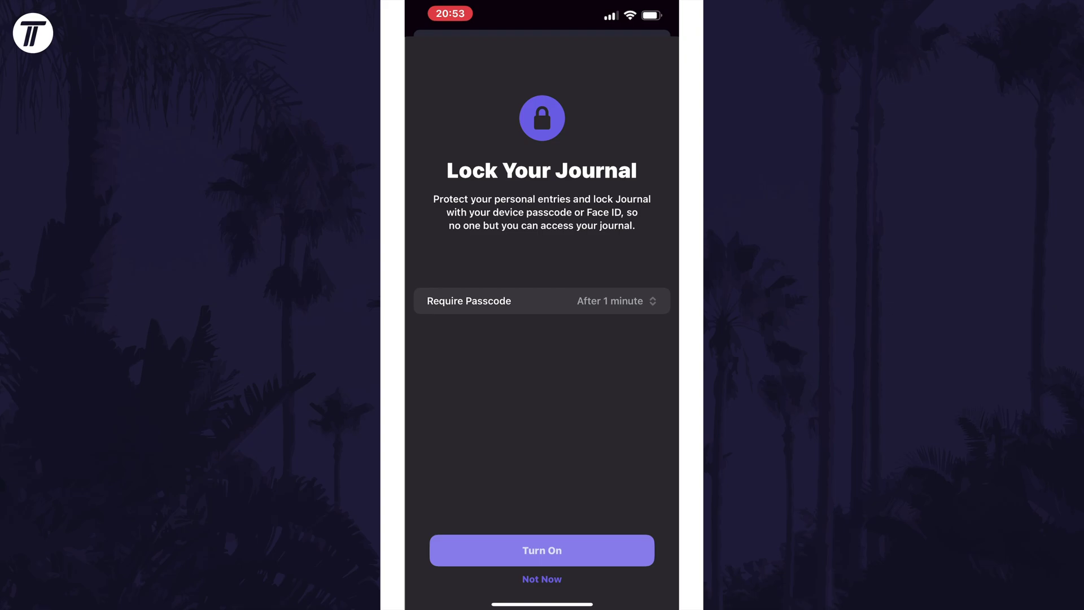
pyautogui.click(586, 344)
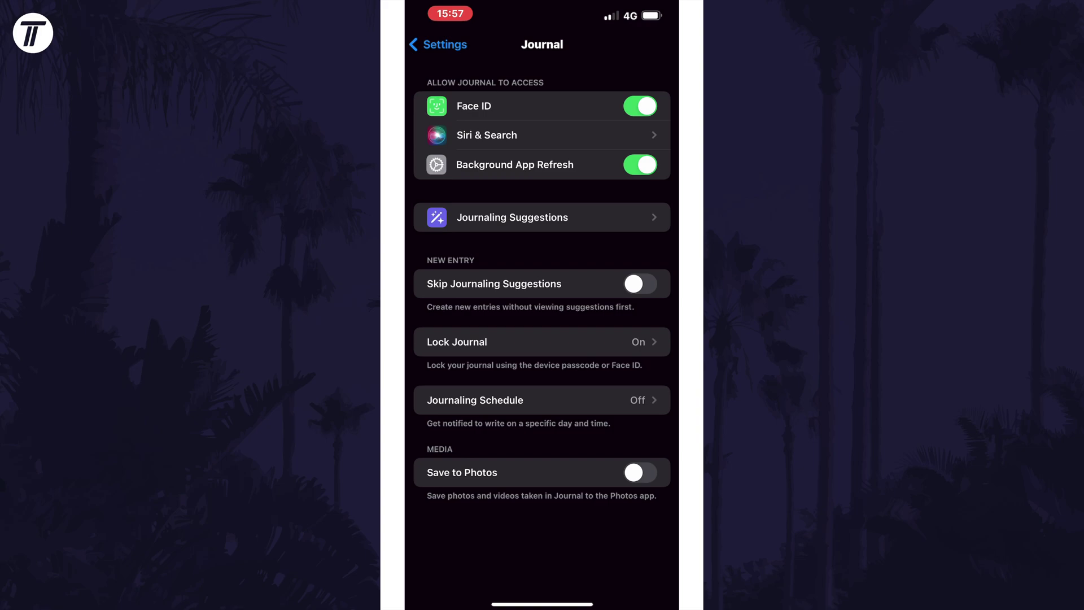
pyautogui.click(542, 217)
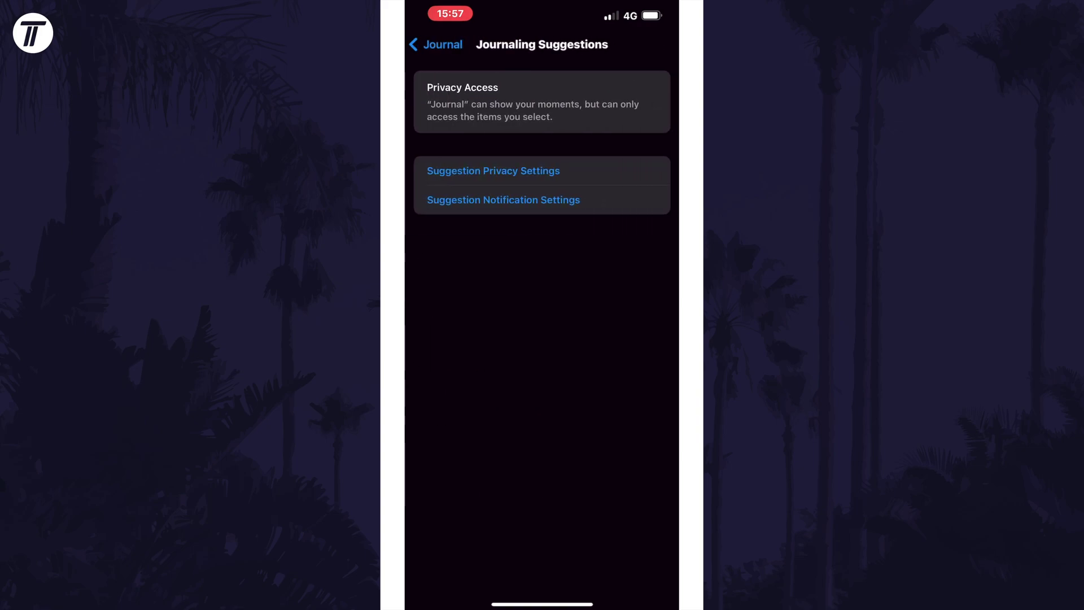
pyautogui.click(493, 170)
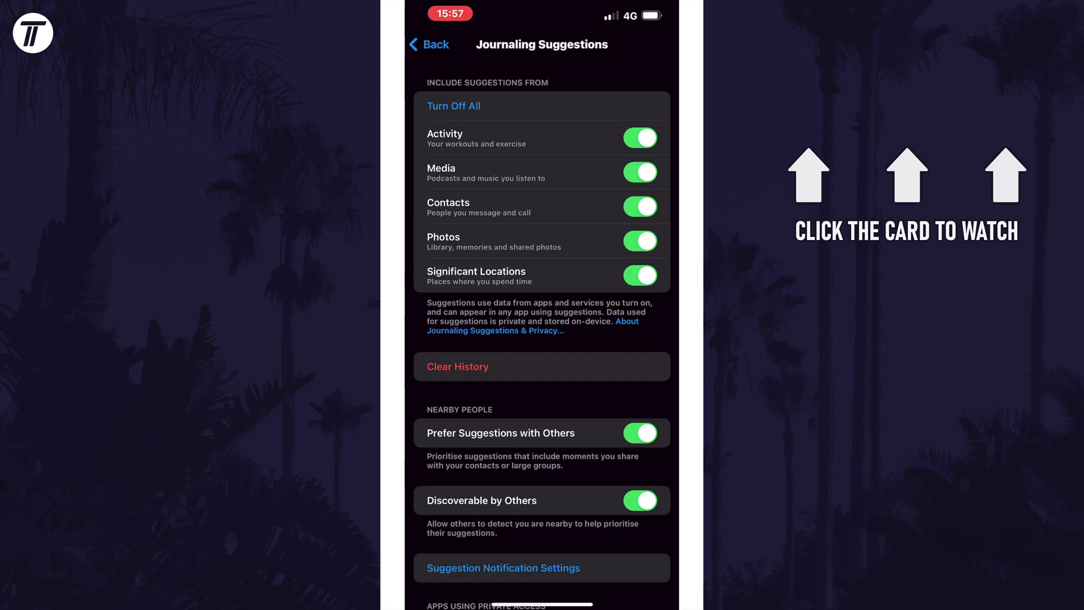
pyautogui.scroll(-1, 542, 339)
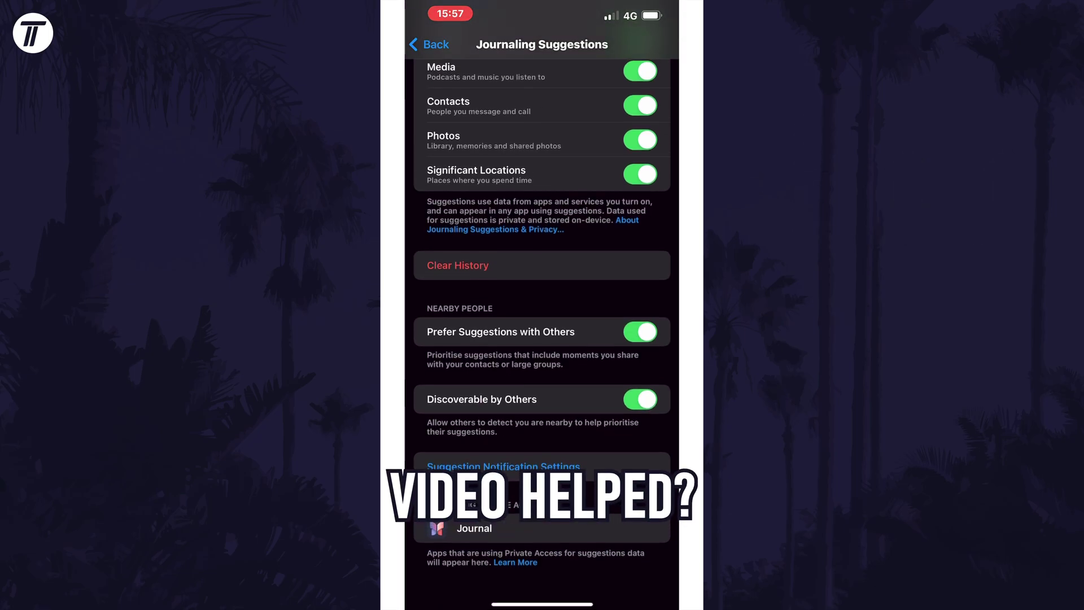
pyautogui.scroll(2, 542, 305)
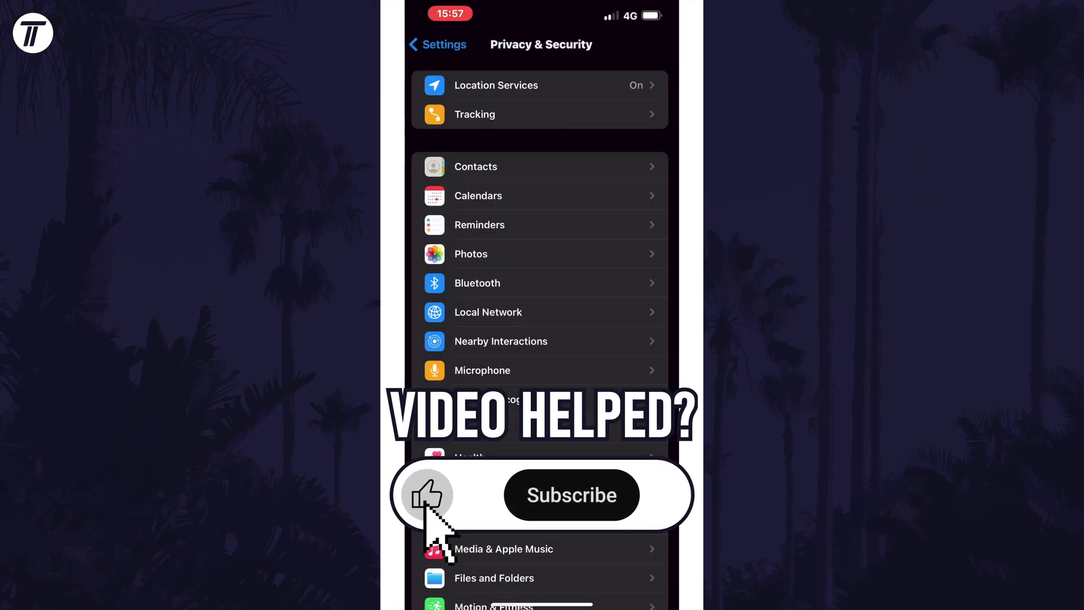